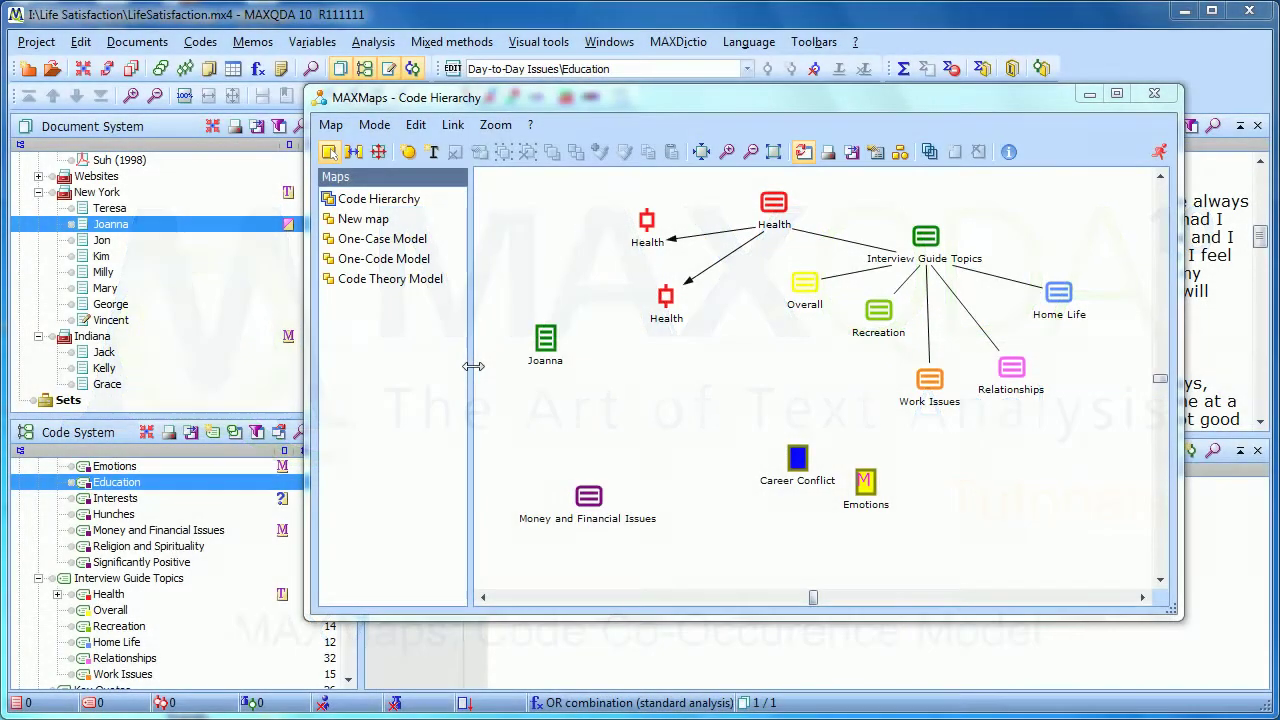
Step: Create a new Code Co-Occurrence Model map from the Map menu's new model options
{"action": "left_click", "coordinate": [330, 124]}
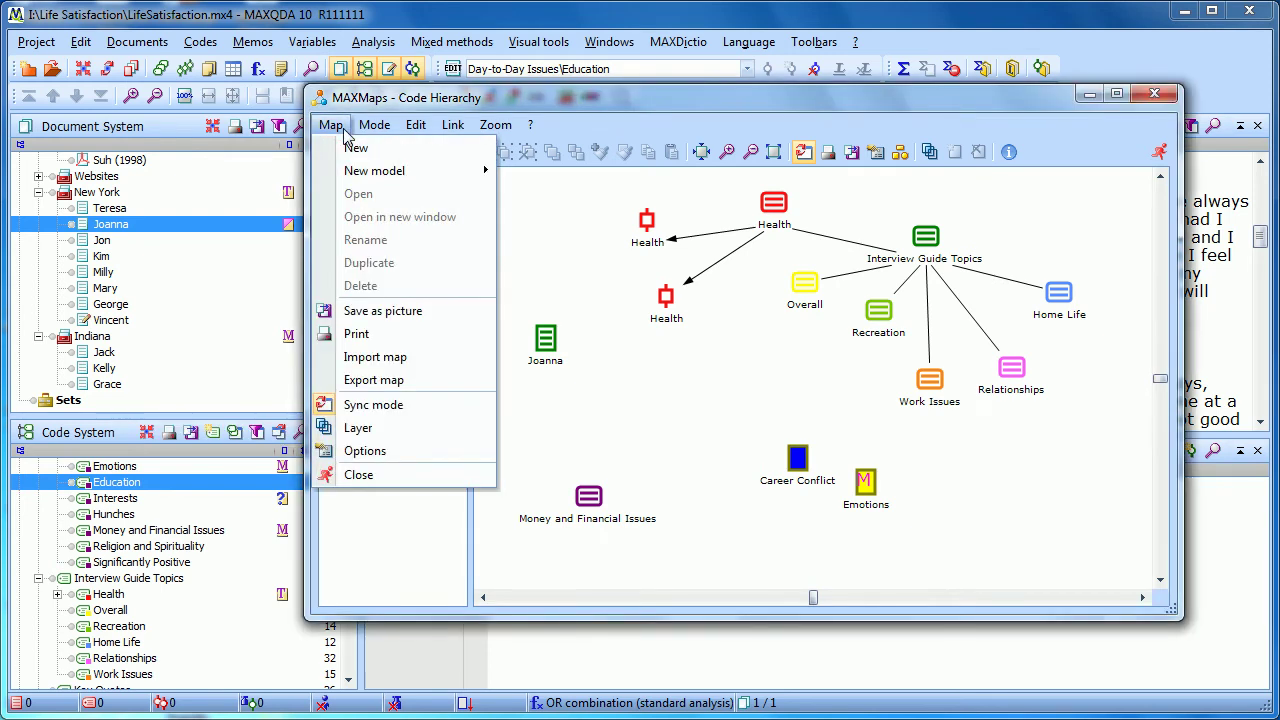
{"action": "mouse_move", "coordinate": [352, 171]}
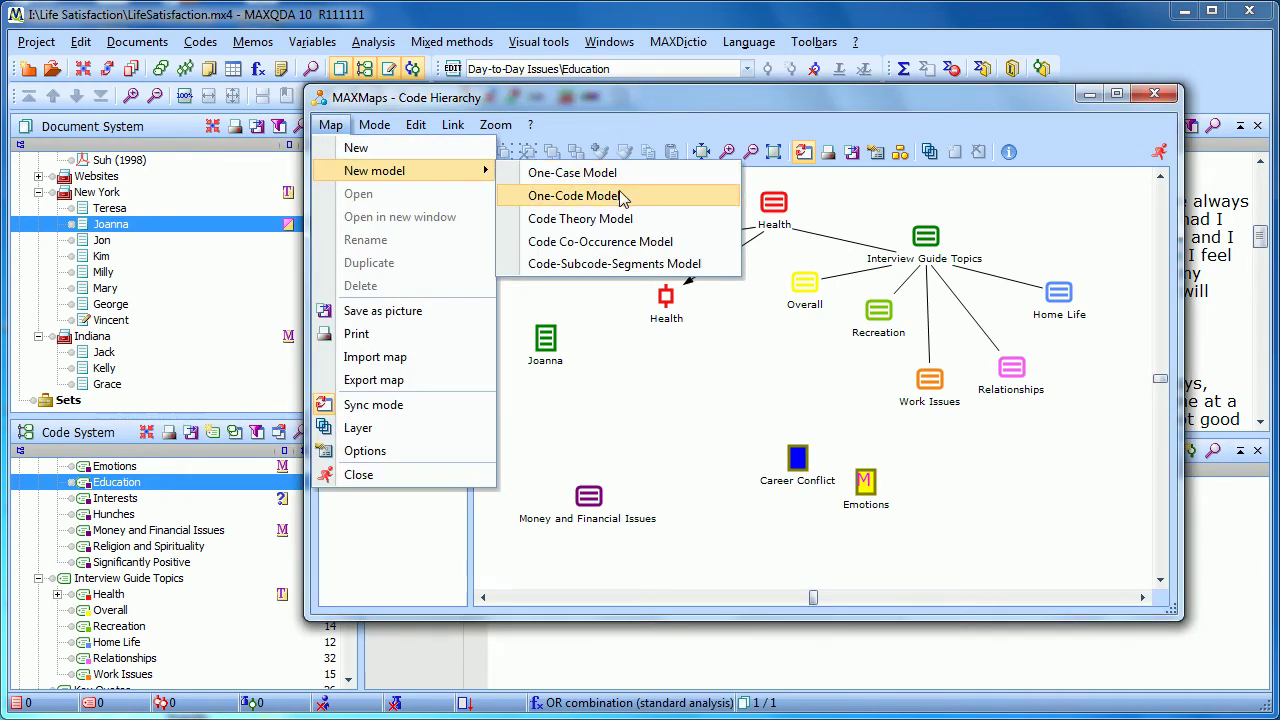
{"action": "left_click", "coordinate": [636, 250]}
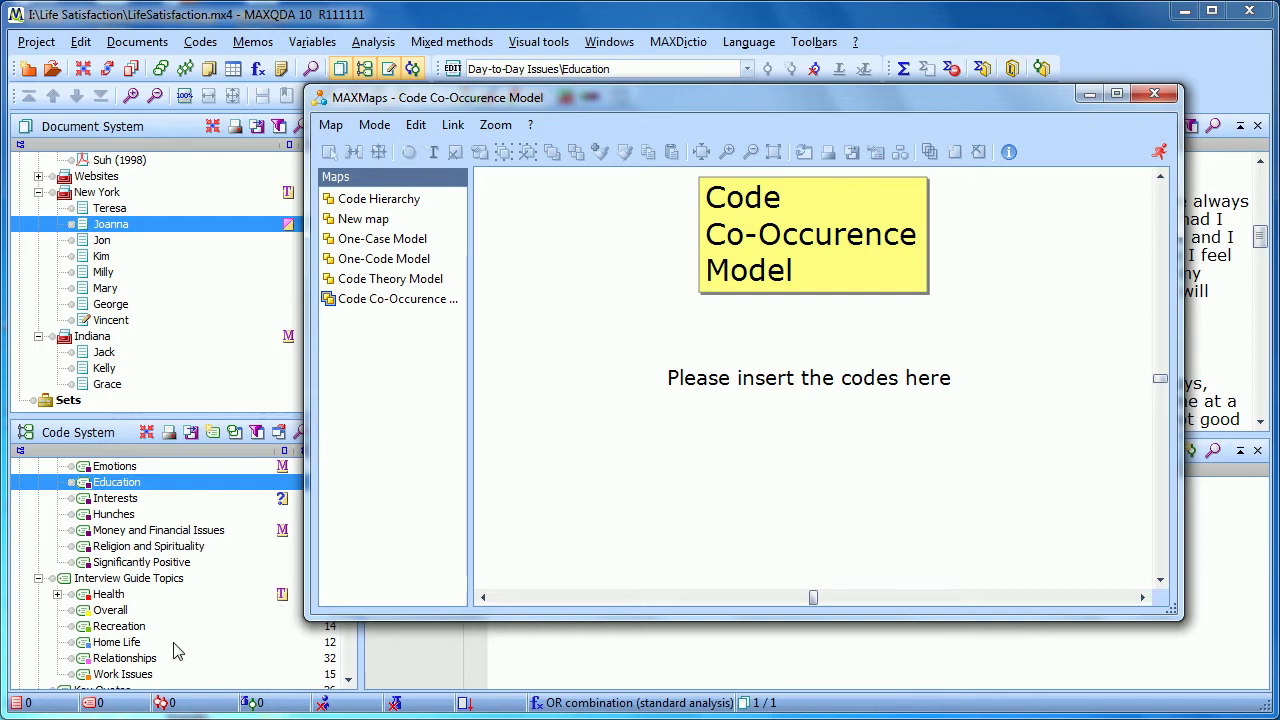
Step: Drag the Overall code from the Code System onto the map and decline inserting more codes
{"action": "left_click", "coordinate": [118, 612]}
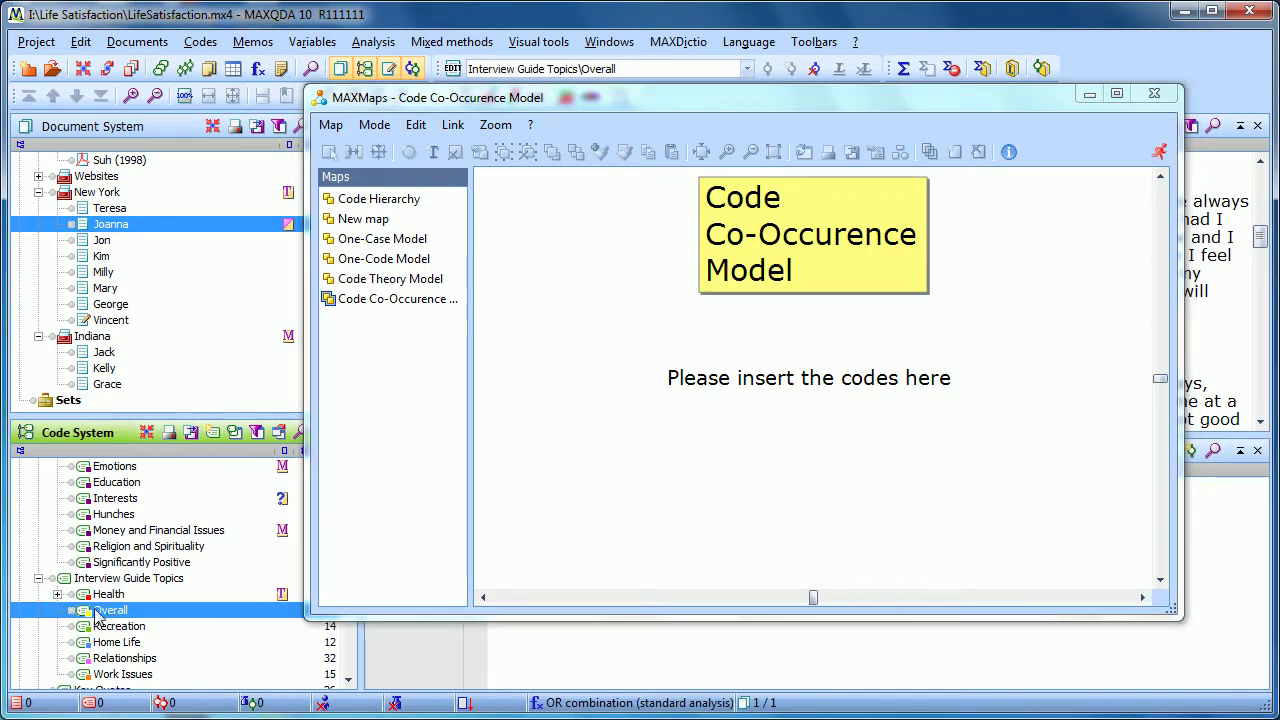
{"action": "left_click_drag", "start_coordinate": [97, 615], "coordinate": [790, 392]}
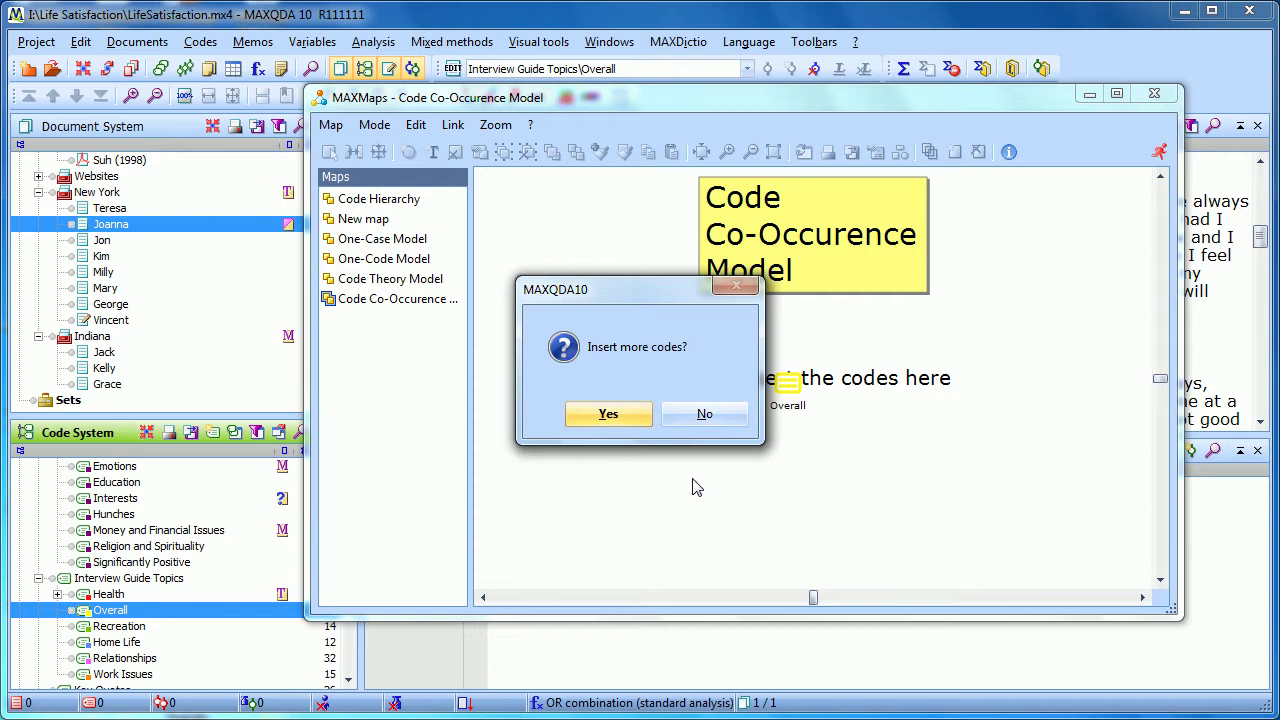
{"action": "left_click", "coordinate": [704, 415]}
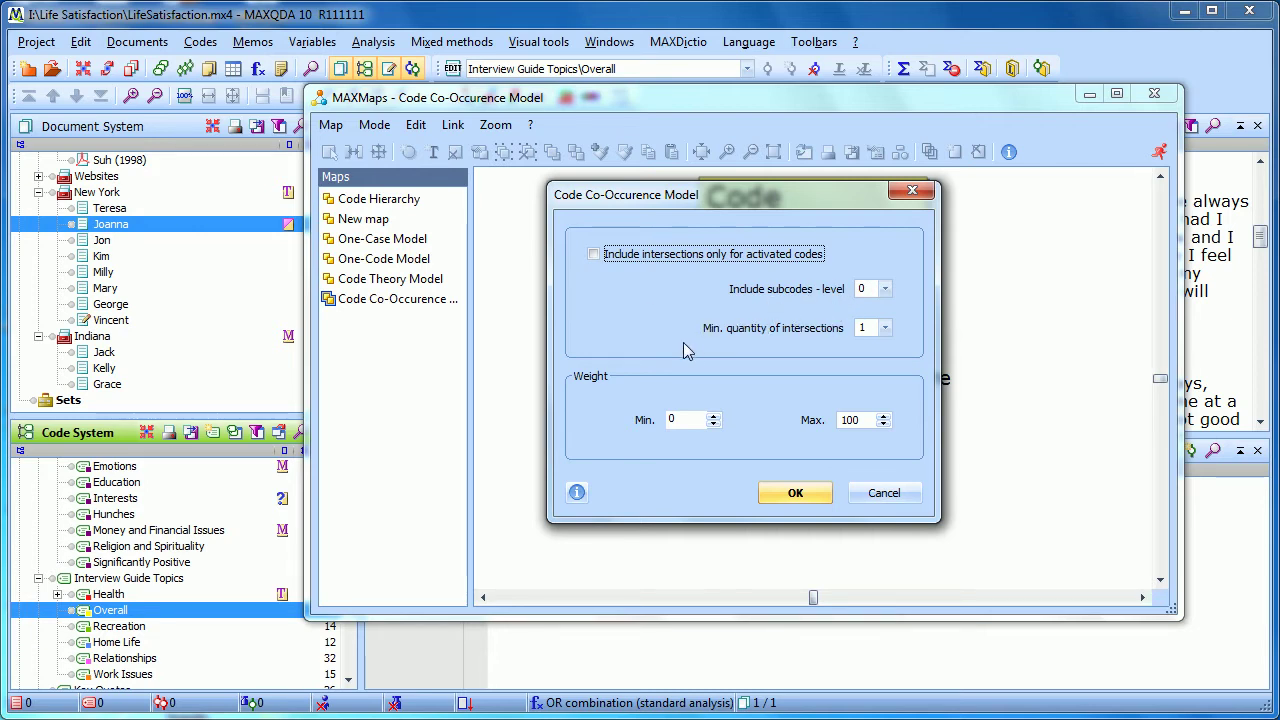
Step: Set the minimum quantity of intersections to 2 and the minimum weight to 0
{"action": "left_click", "coordinate": [885, 328]}
{"action": "left_click", "coordinate": [868, 354]}
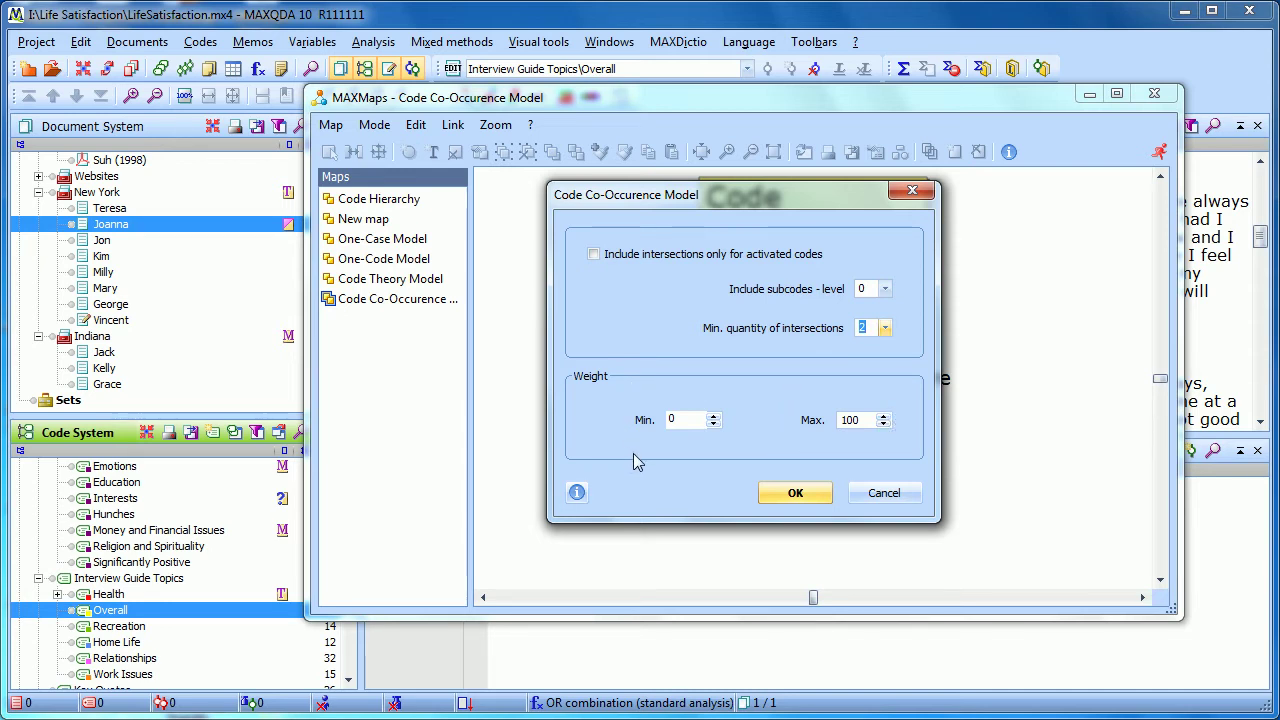
{"action": "left_click", "coordinate": [689, 419]}
{"action": "type", "text": "90"}
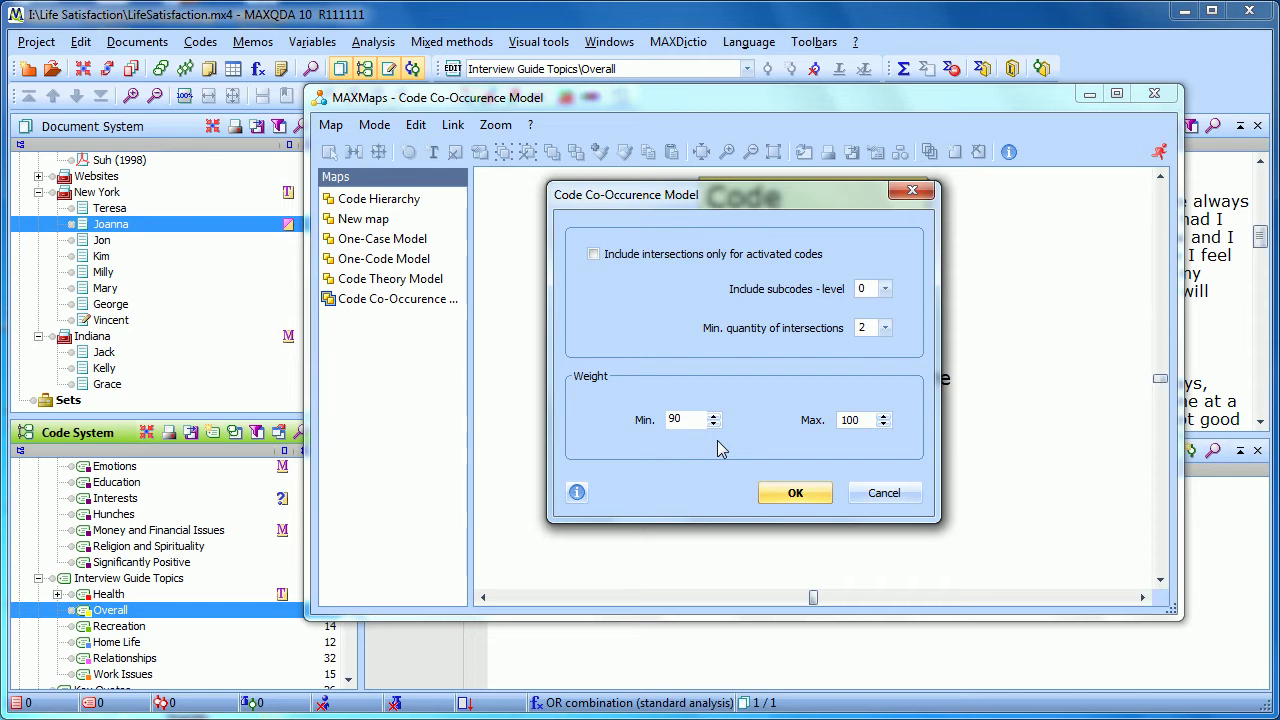
{"action": "left_click_drag", "start_coordinate": [688, 420], "coordinate": [647, 417]}
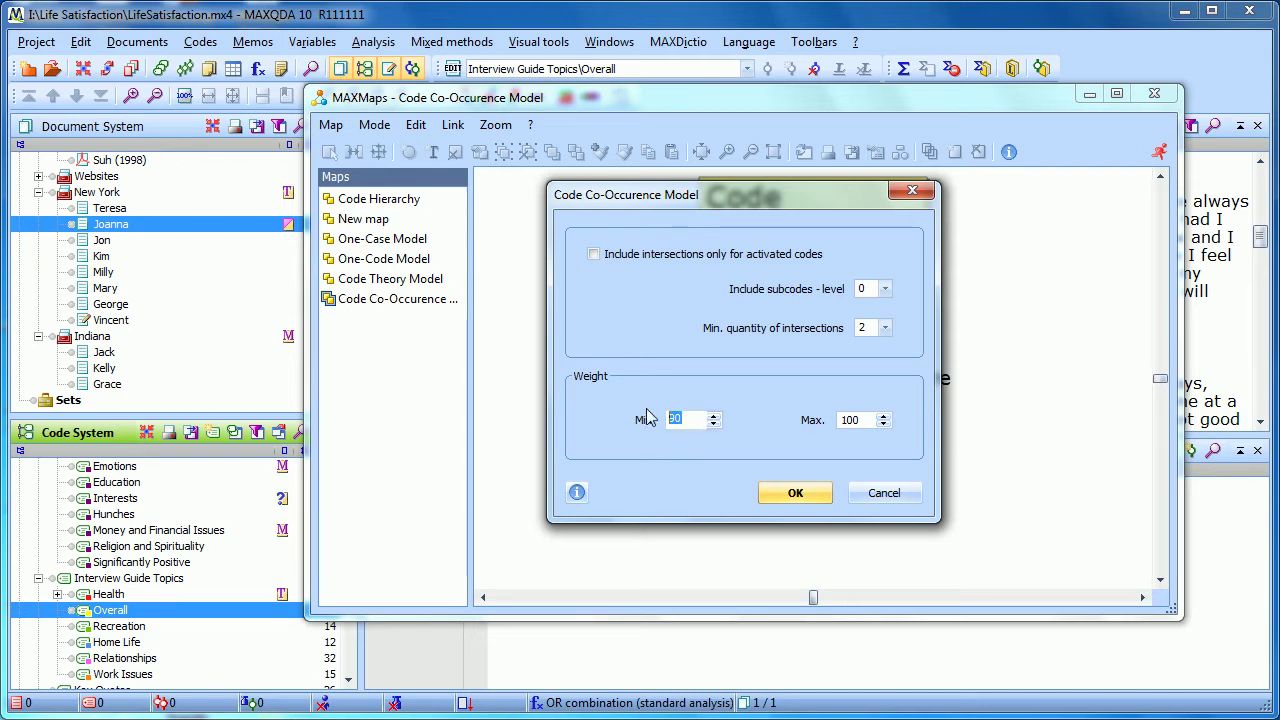
{"action": "type", "text": "0"}
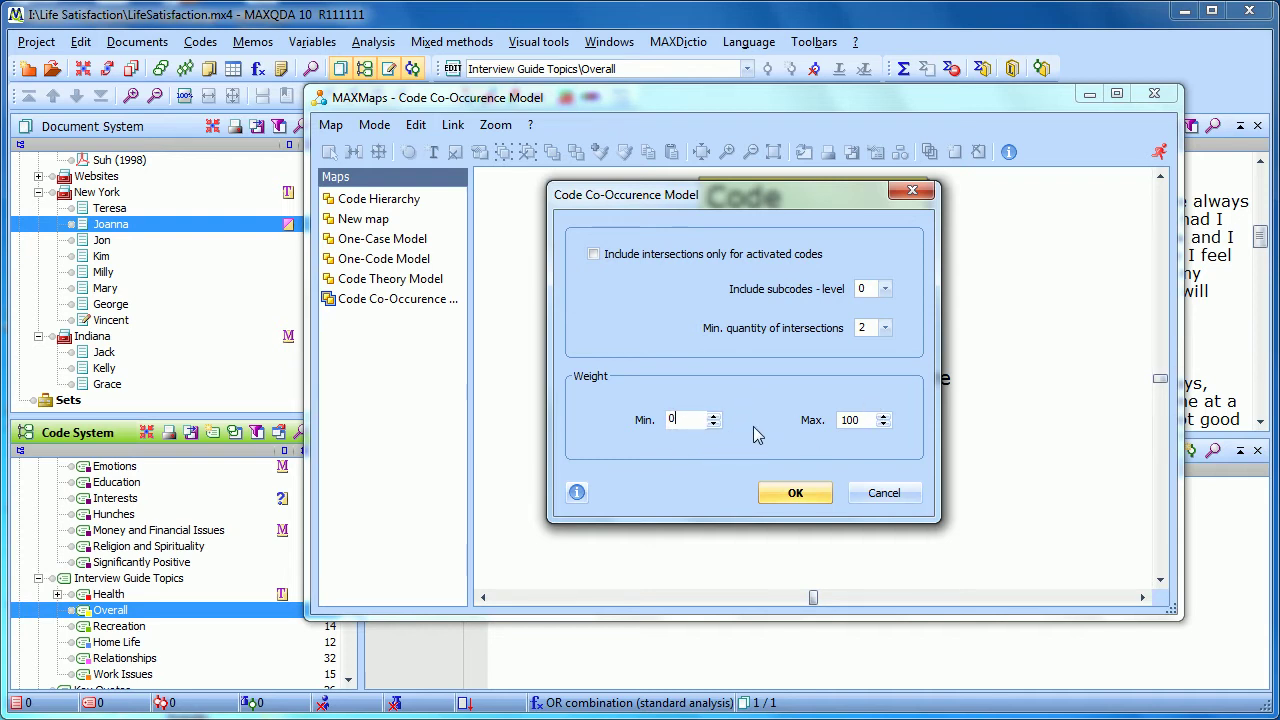
Step: Generate the model, then move and enlarge the map window and zoom out to see all codes
{"action": "left_click", "coordinate": [795, 494]}
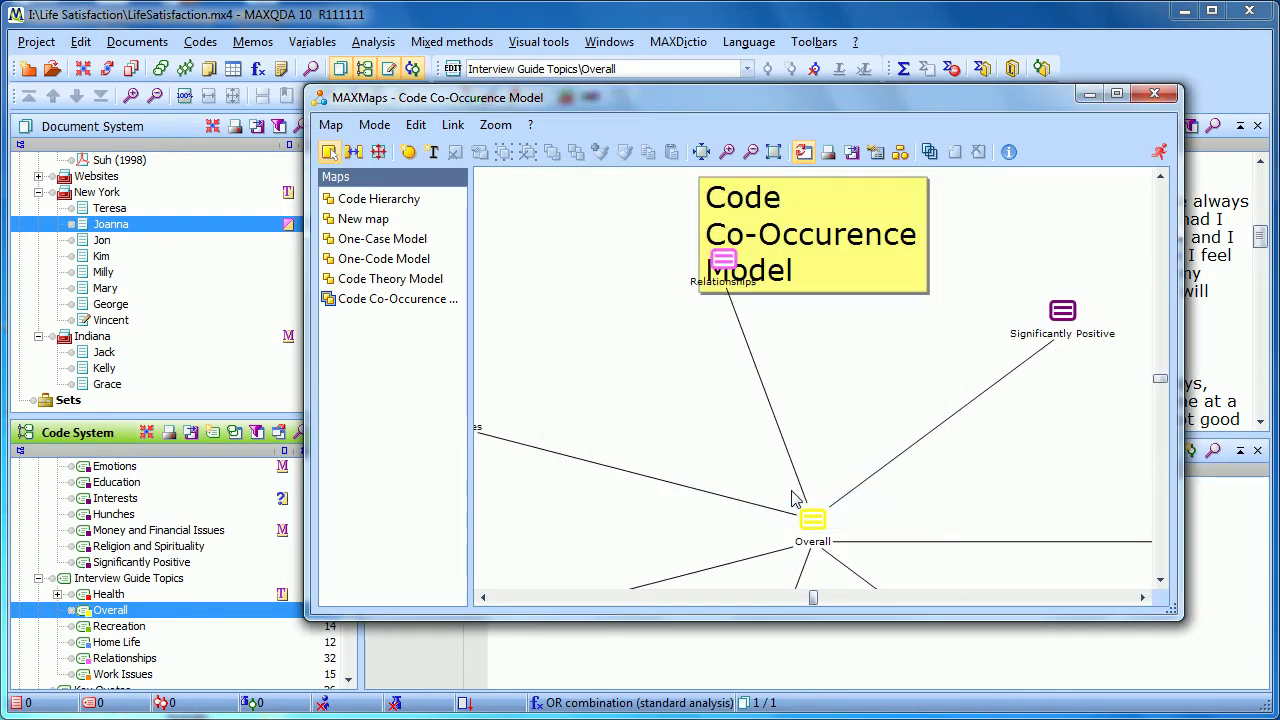
{"action": "left_click_drag", "start_coordinate": [597, 108], "coordinate": [366, 92]}
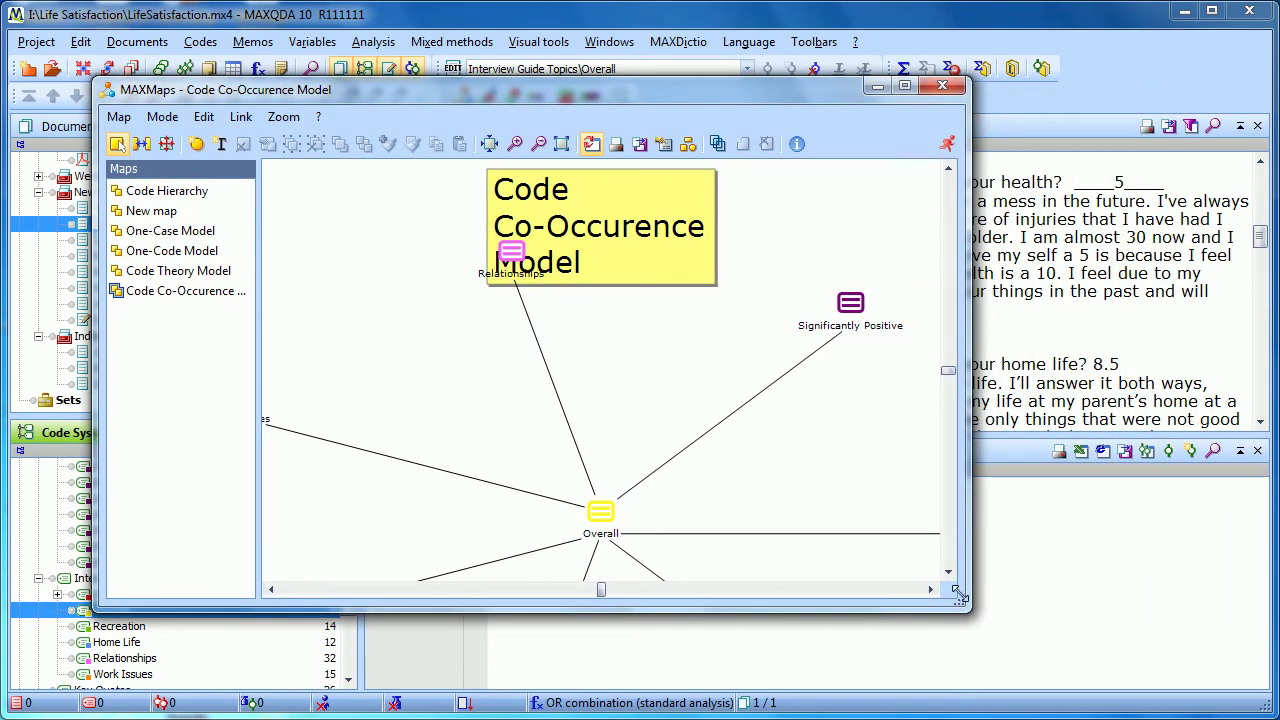
{"action": "left_click_drag", "start_coordinate": [958, 598], "coordinate": [1205, 688]}
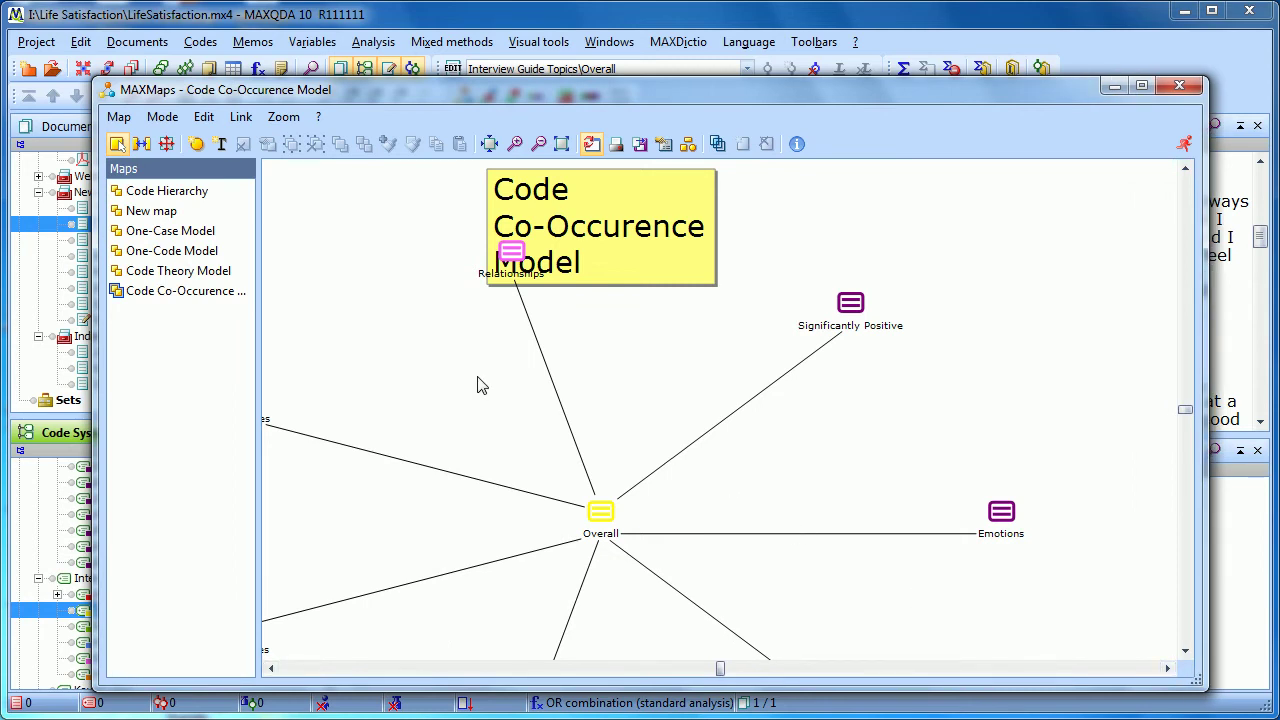
{"action": "scroll", "coordinate": [478, 385], "scroll_direction": "down", "scroll_amount": 1}
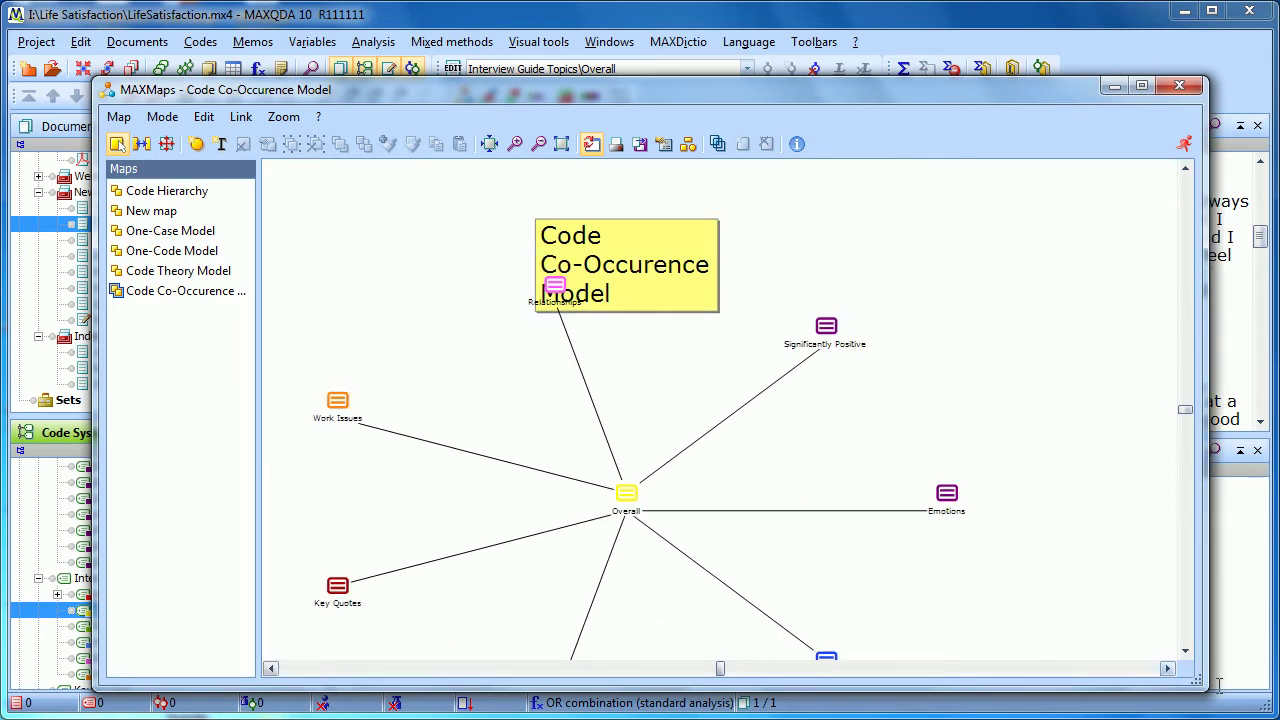
{"action": "left_click", "coordinate": [1185, 652]}
{"action": "left_click", "coordinate": [1185, 652]}
{"action": "left_click", "coordinate": [1185, 652]}
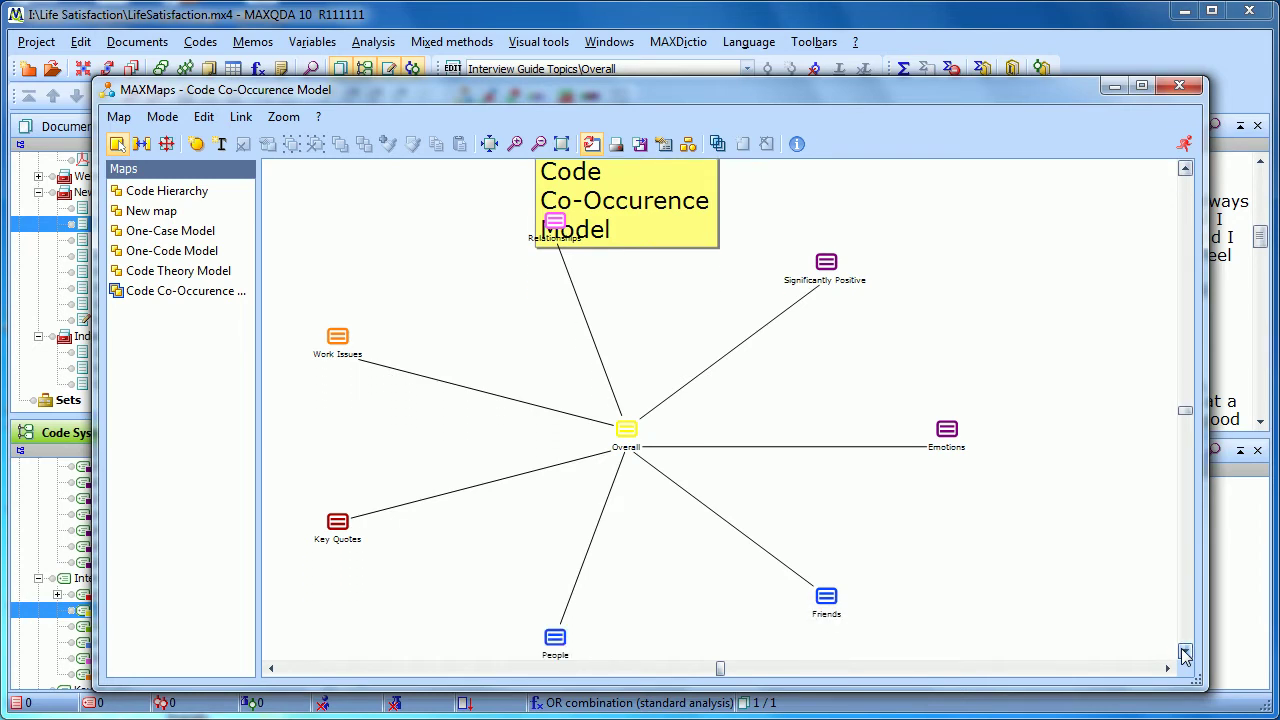
Step: Drag Relationships, Significantly Positive, Emotions, Friends, People, Key Quotes and Work Issues in close around Overall
{"action": "left_click_drag", "start_coordinate": [555, 222], "coordinate": [597, 358]}
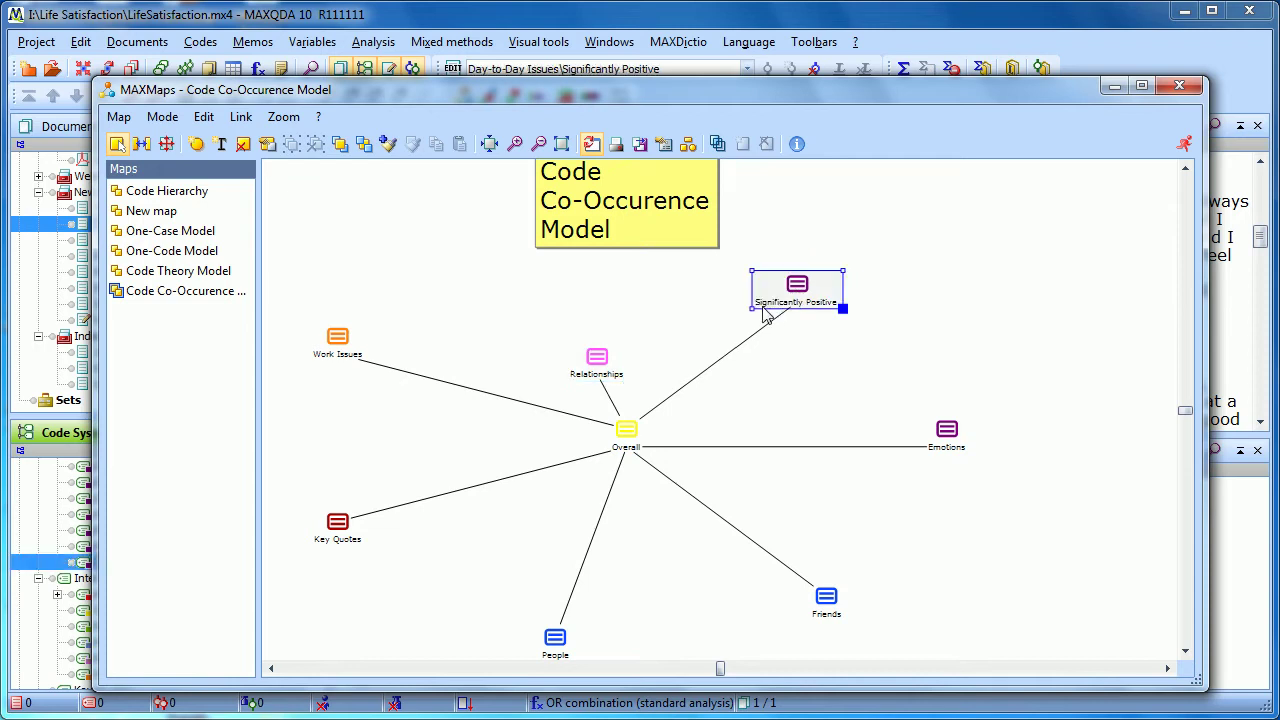
{"action": "left_click_drag", "start_coordinate": [830, 268], "coordinate": [699, 384]}
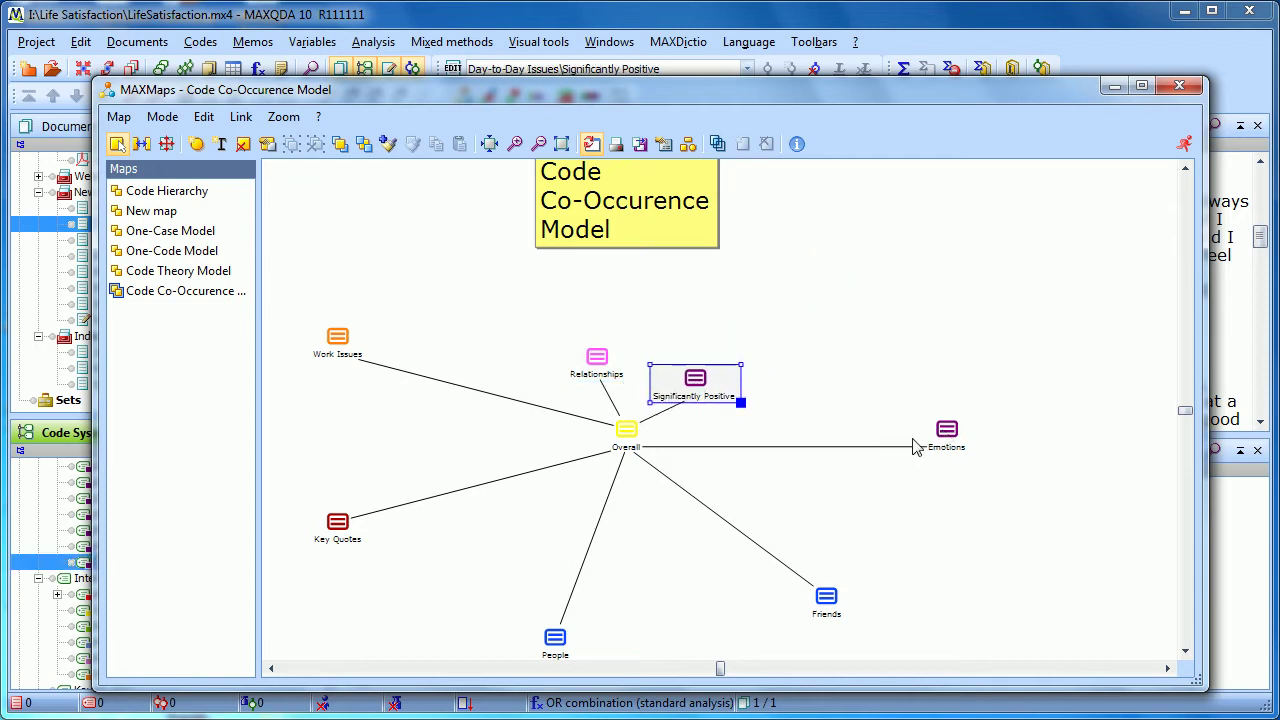
{"action": "left_click_drag", "start_coordinate": [946, 430], "coordinate": [735, 443]}
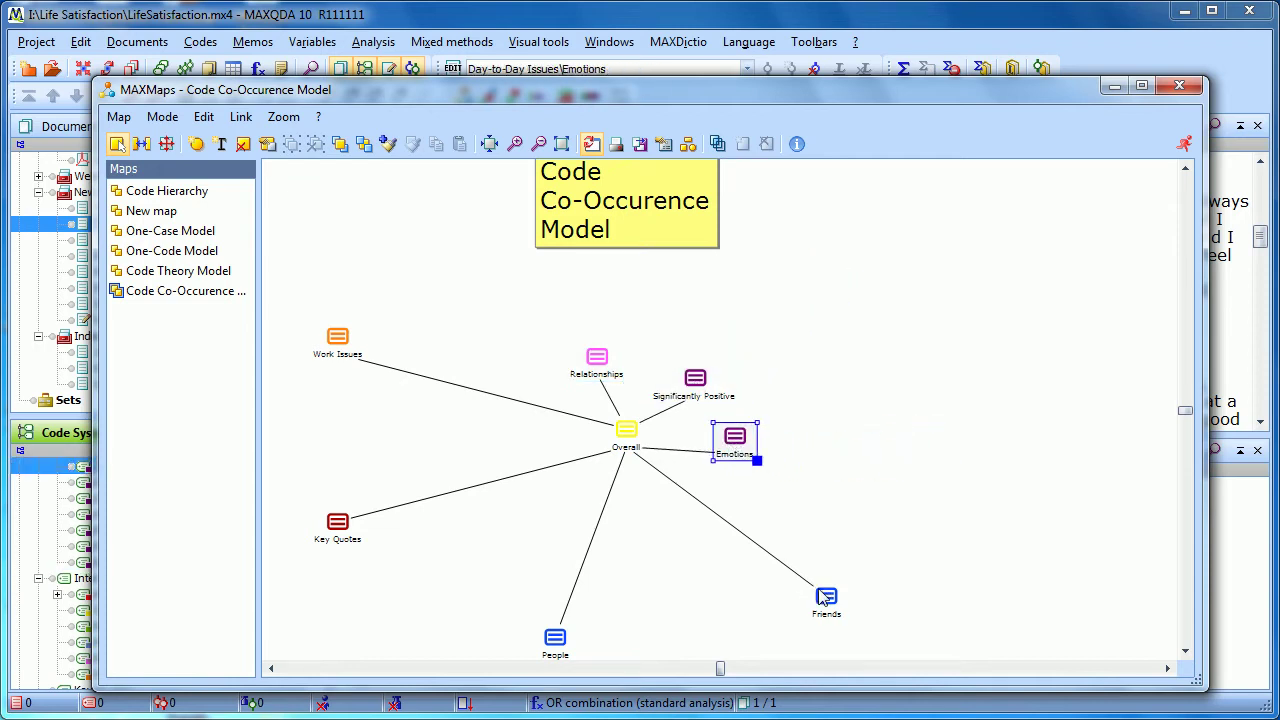
{"action": "left_click_drag", "start_coordinate": [824, 597], "coordinate": [721, 510]}
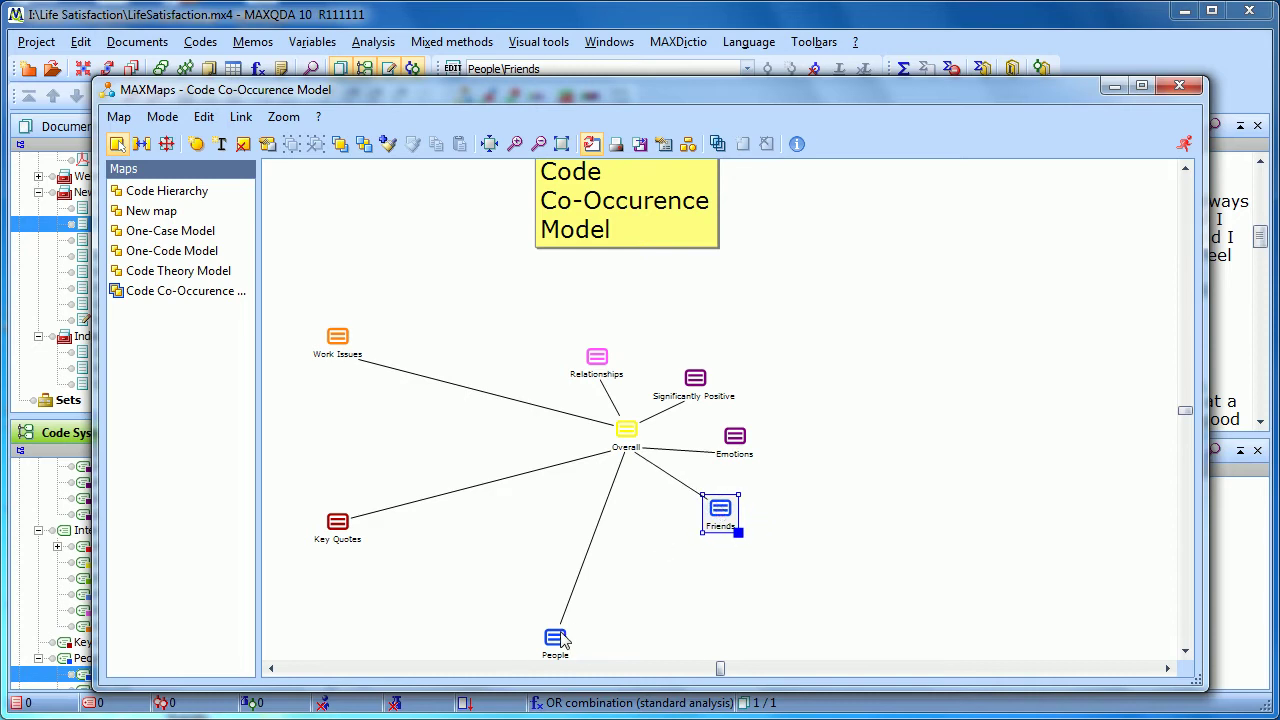
{"action": "left_click_drag", "start_coordinate": [558, 634], "coordinate": [641, 519]}
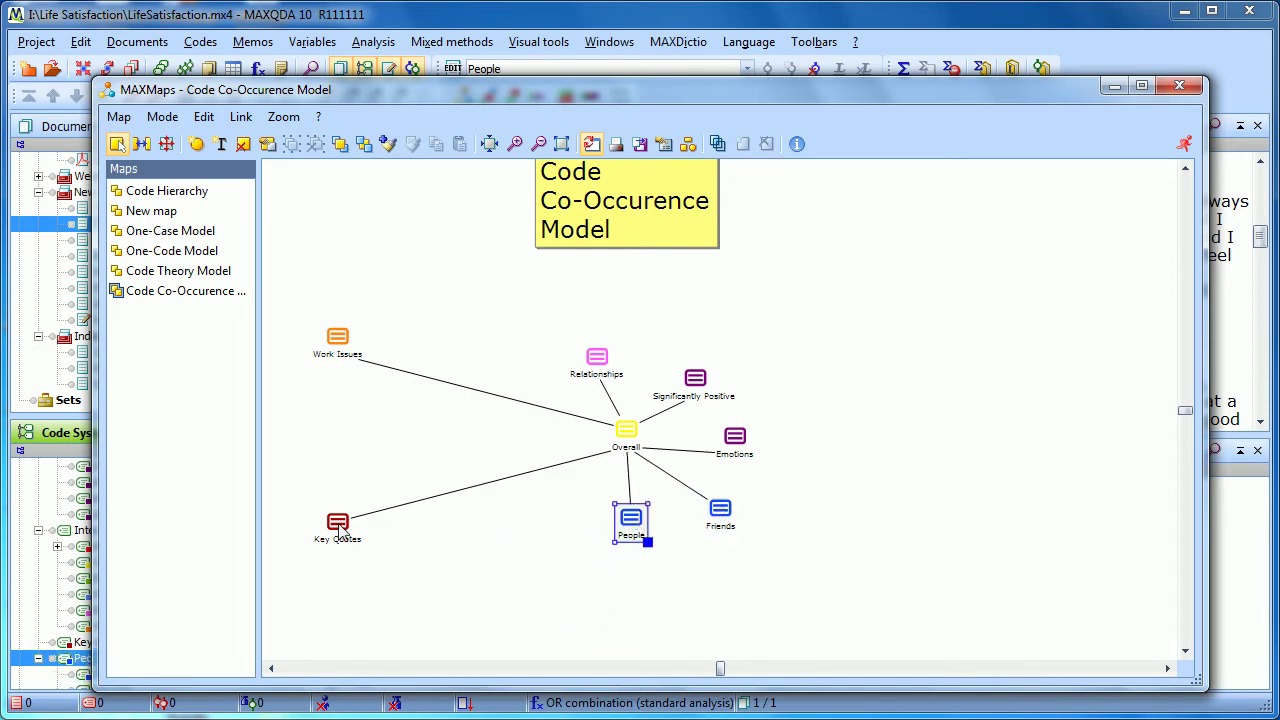
{"action": "left_click_drag", "start_coordinate": [340, 526], "coordinate": [528, 485]}
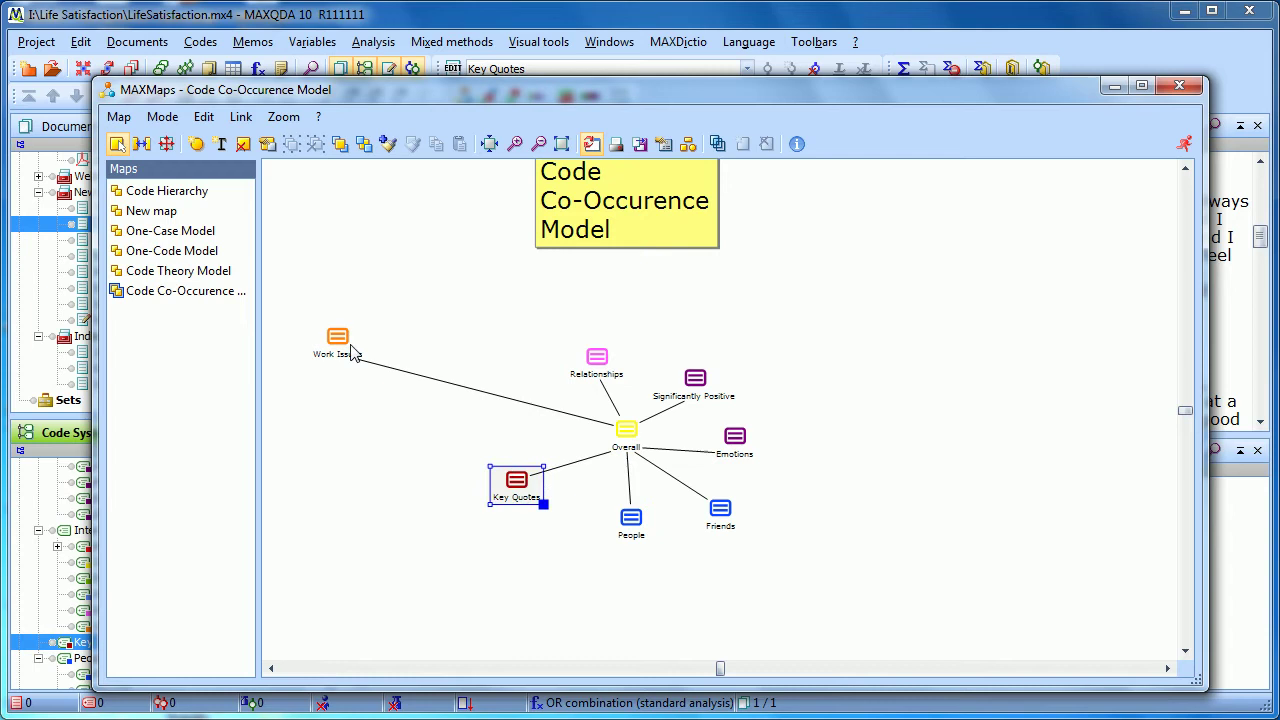
{"action": "left_click_drag", "start_coordinate": [355, 338], "coordinate": [517, 389]}
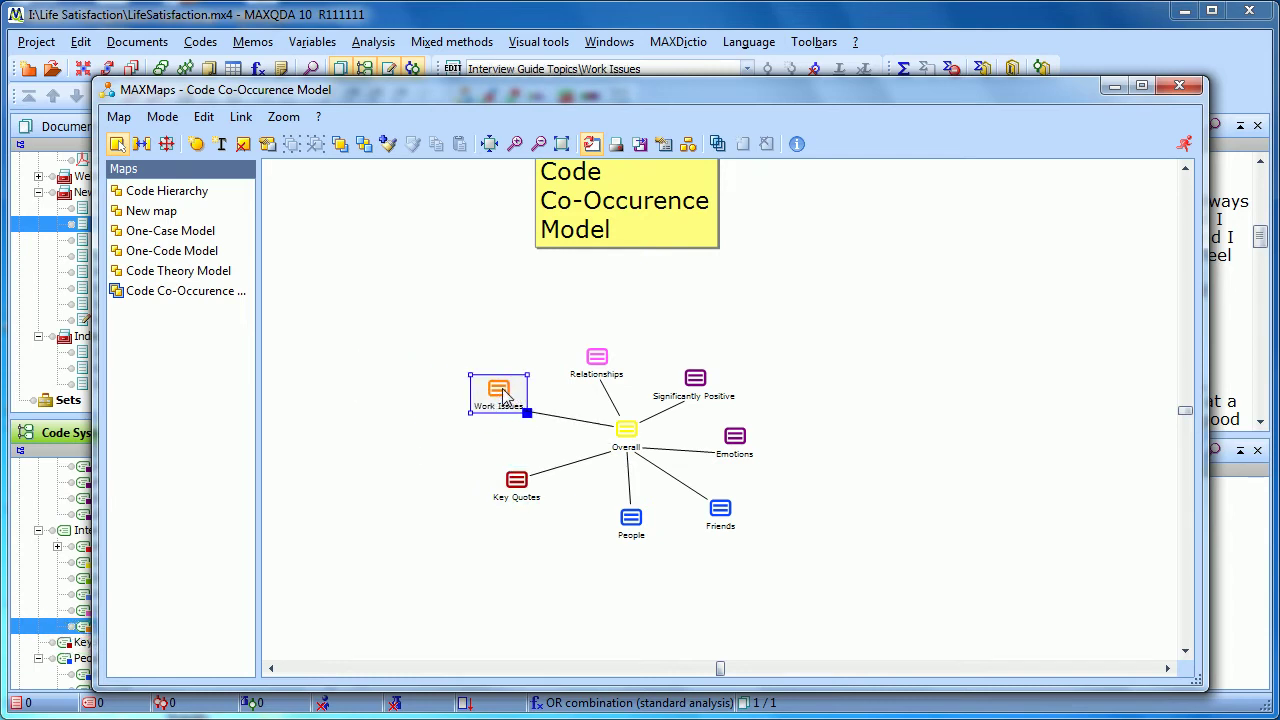
{"action": "left_click", "coordinate": [405, 448]}
{"action": "scroll", "coordinate": [405, 448], "scroll_direction": "up", "scroll_amount": 3}
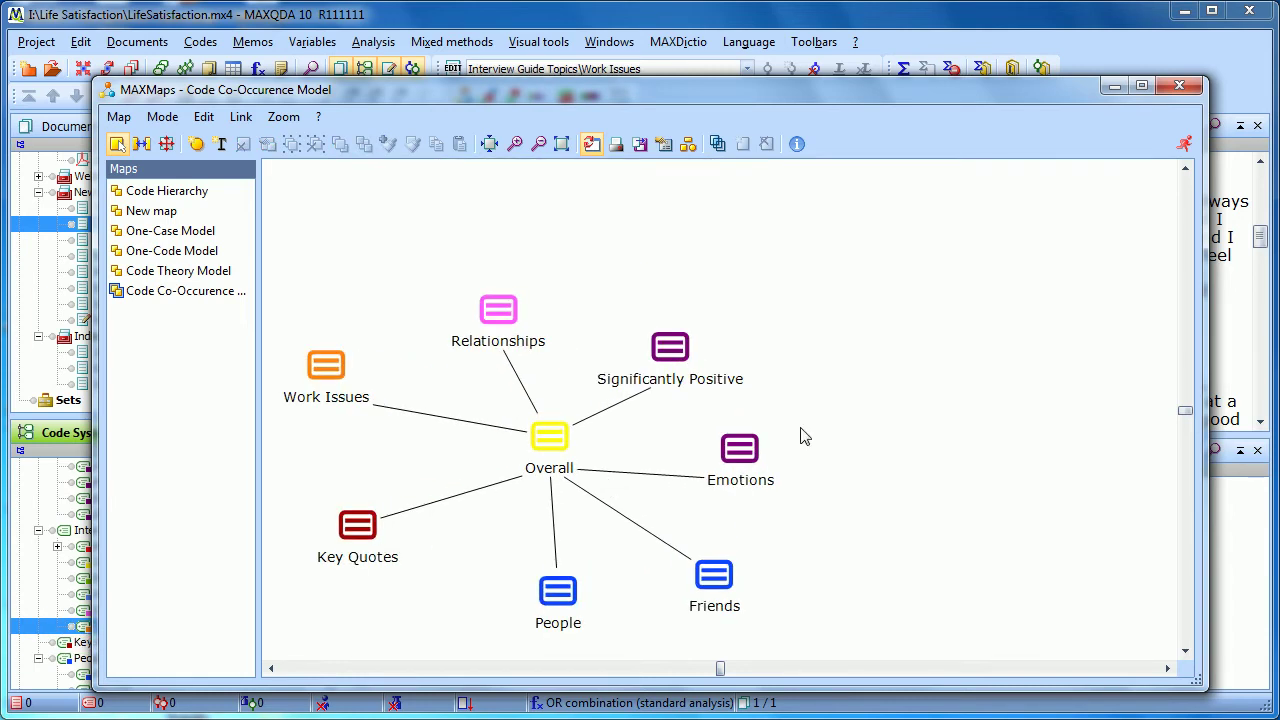
Step: Select all codes and move the whole cluster up beneath the yellow title
{"action": "left_click_drag", "start_coordinate": [895, 620], "coordinate": [281, 268]}
{"action": "left_click_drag", "start_coordinate": [541, 366], "coordinate": [549, 300]}
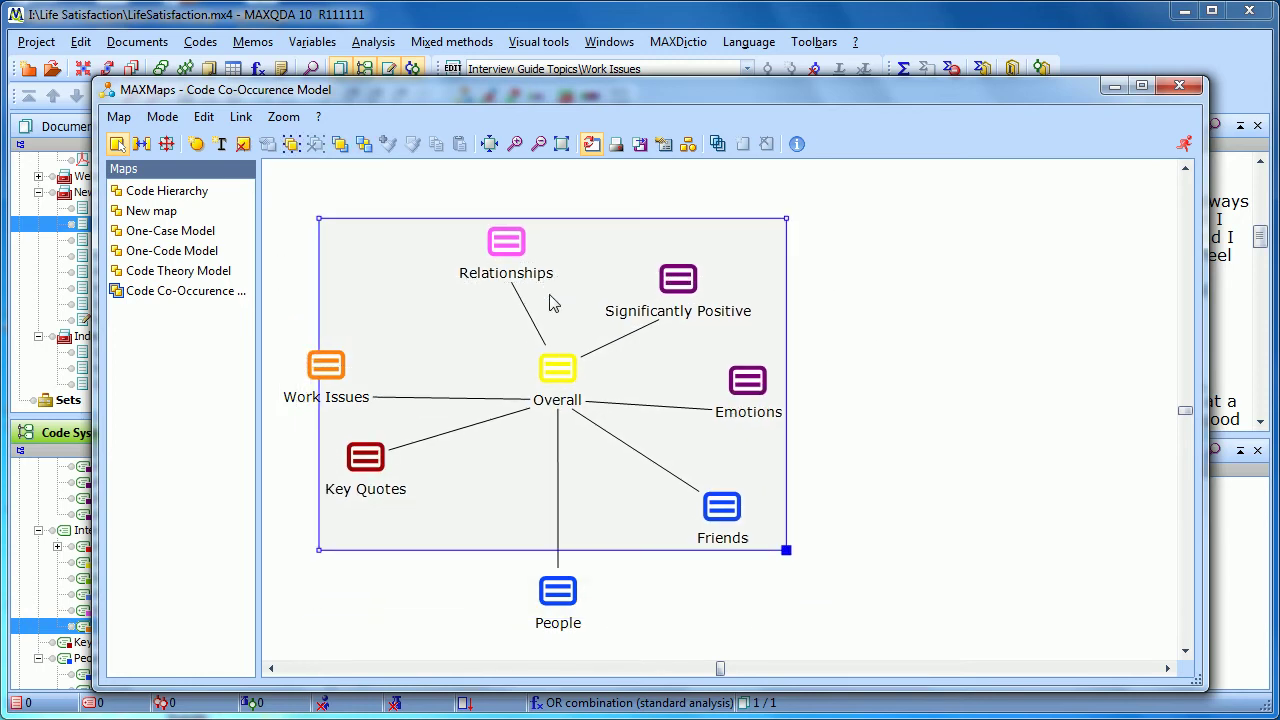
{"action": "left_click_drag", "start_coordinate": [874, 636], "coordinate": [285, 190]}
{"action": "left_click_drag", "start_coordinate": [486, 406], "coordinate": [490, 304]}
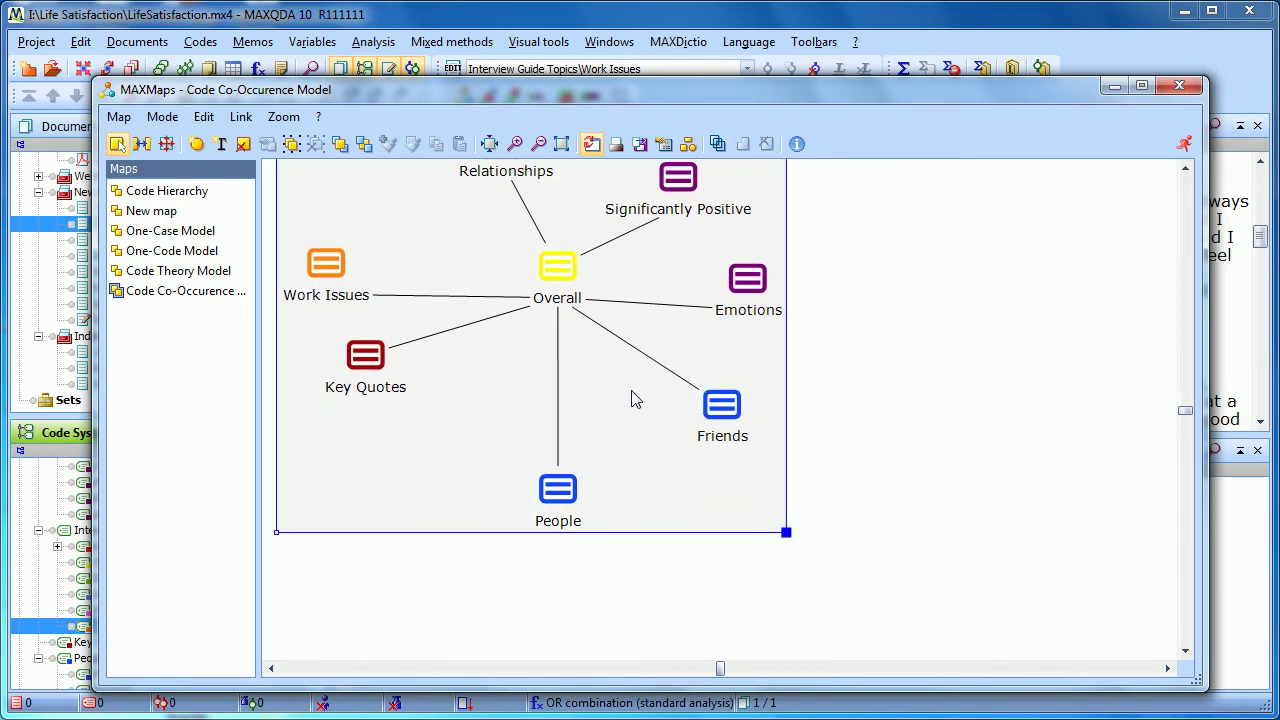
{"action": "left_click", "coordinate": [1185, 168]}
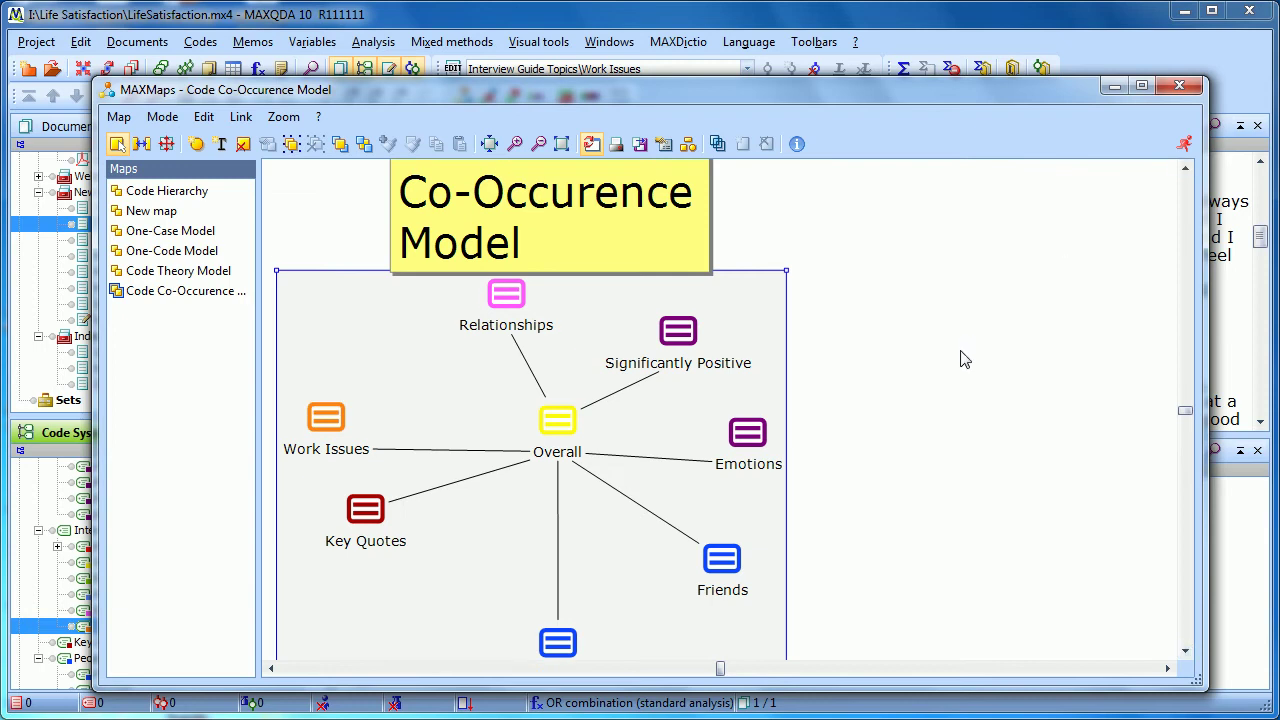
{"action": "left_click", "coordinate": [900, 362]}
Step: Adjust Relationships, Key Quotes, People, Friends and Emotions into a tighter star around Overall
{"action": "left_click_drag", "start_coordinate": [513, 305], "coordinate": [491, 337]}
{"action": "left_click_drag", "start_coordinate": [375, 517], "coordinate": [390, 550]}
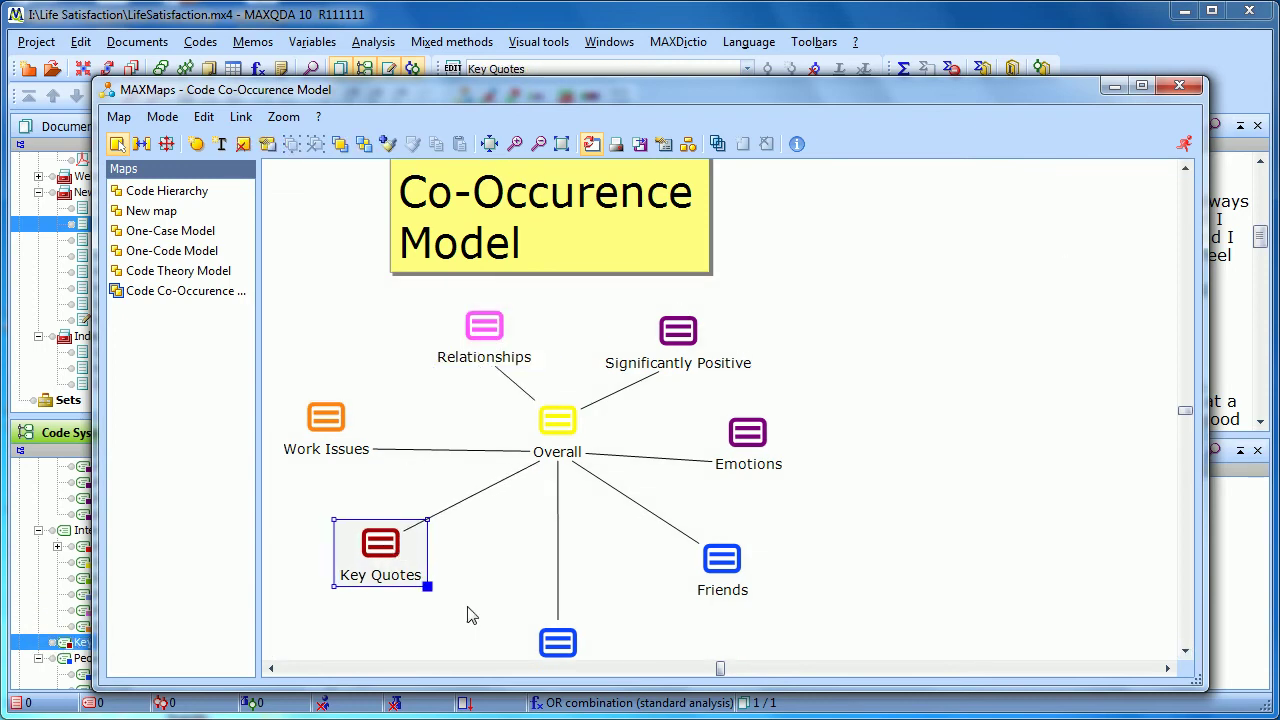
{"action": "left_click_drag", "start_coordinate": [557, 645], "coordinate": [560, 566]}
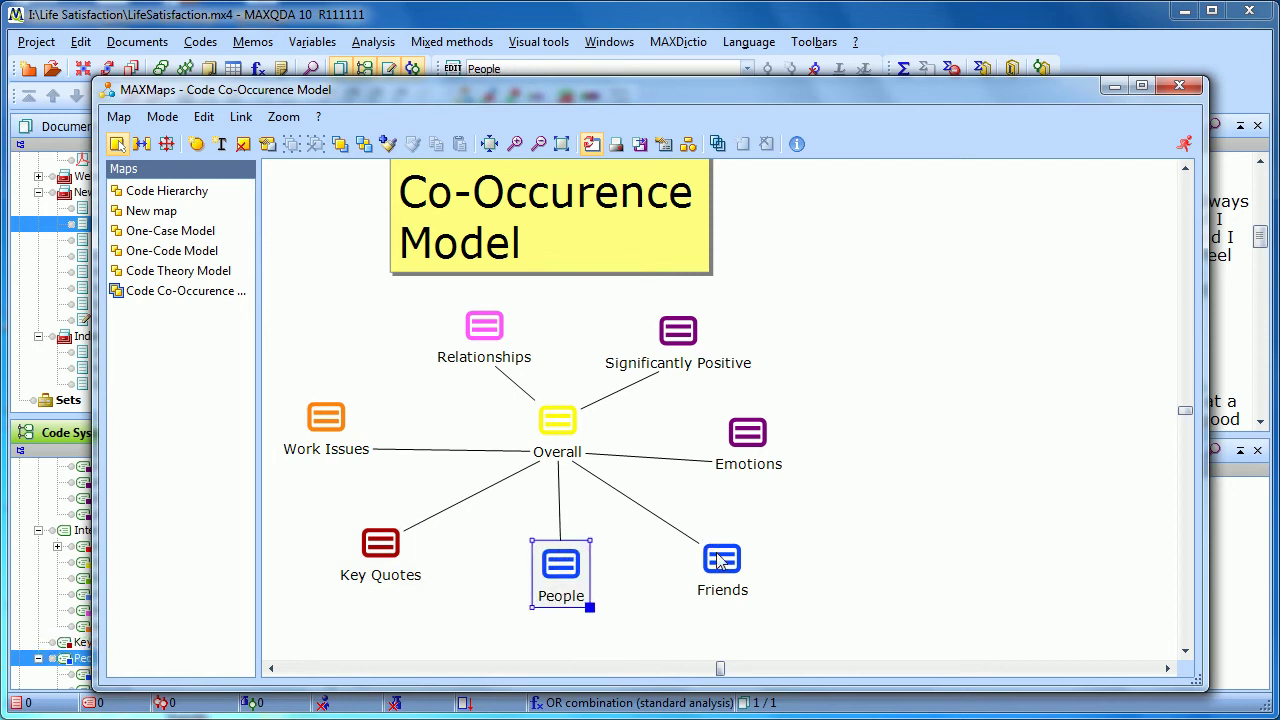
{"action": "left_click_drag", "start_coordinate": [722, 555], "coordinate": [696, 526]}
{"action": "left_click_drag", "start_coordinate": [738, 430], "coordinate": [702, 426]}
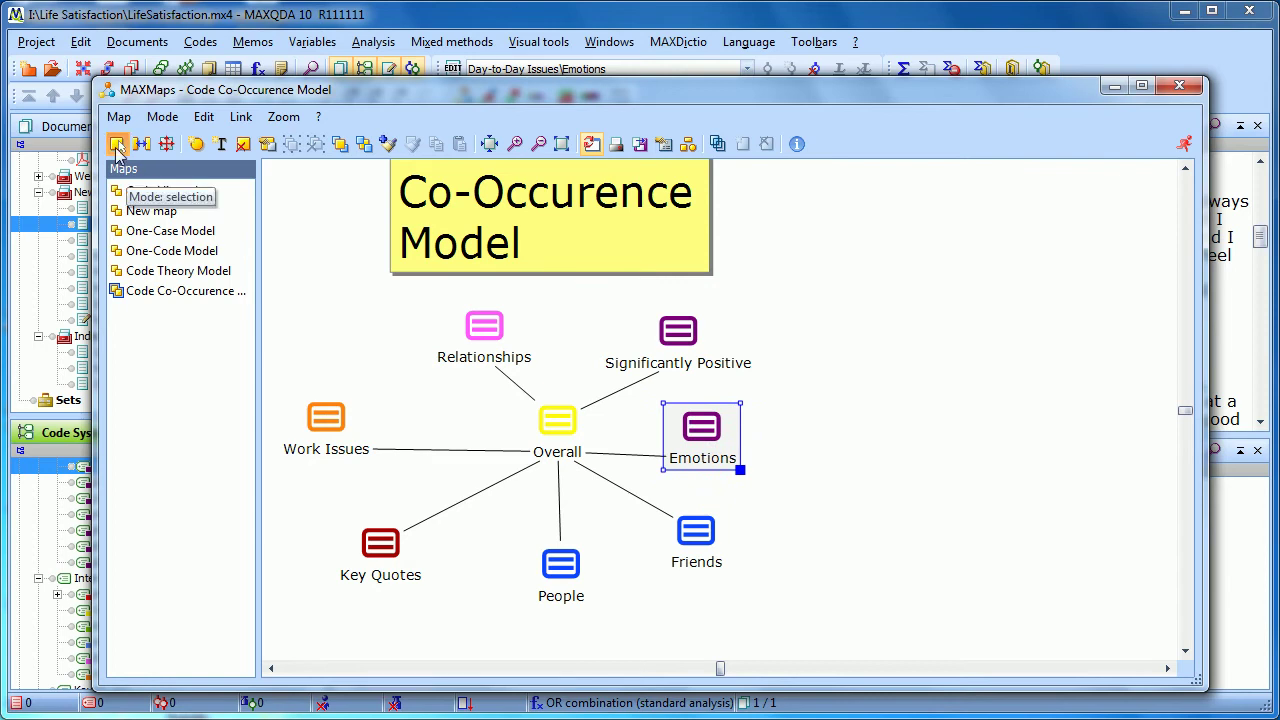
Step: Shift Work Issues and Key Quotes right and Significantly Positive up-left toward Overall
{"action": "left_click_drag", "start_coordinate": [321, 435], "coordinate": [388, 432]}
{"action": "left_click_drag", "start_coordinate": [379, 546], "coordinate": [417, 546]}
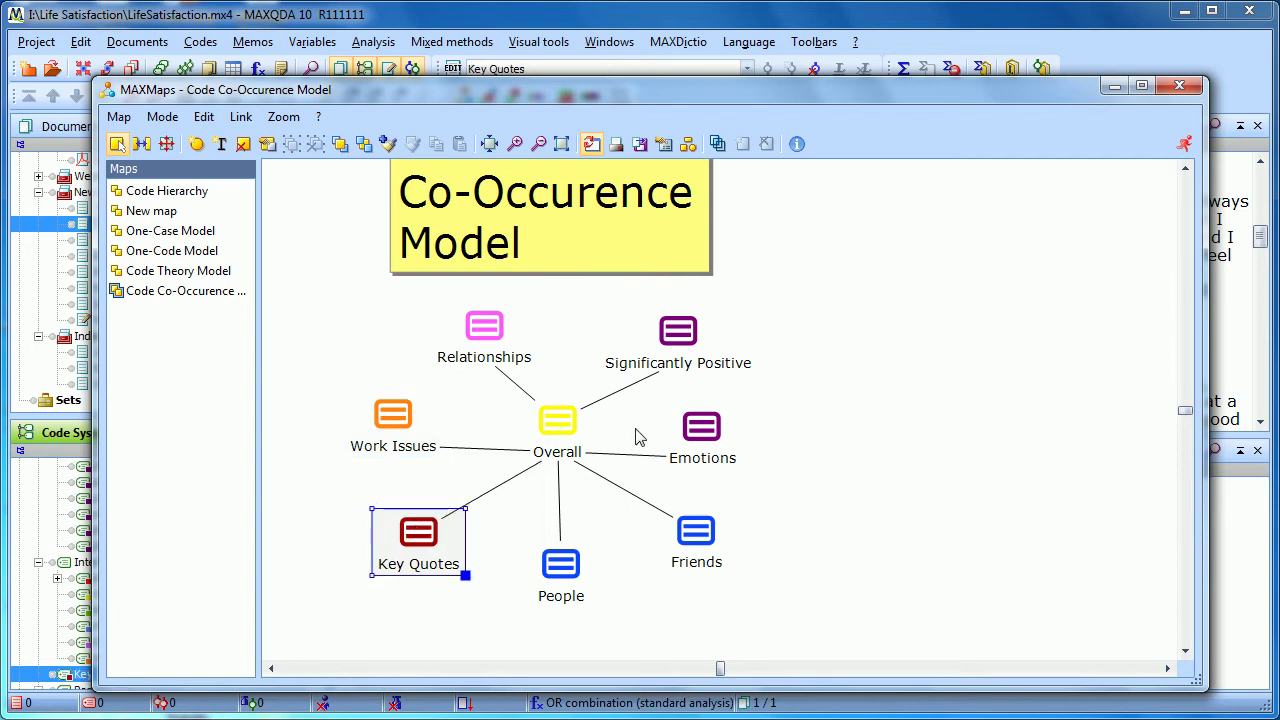
{"action": "left_click_drag", "start_coordinate": [685, 343], "coordinate": [657, 320]}
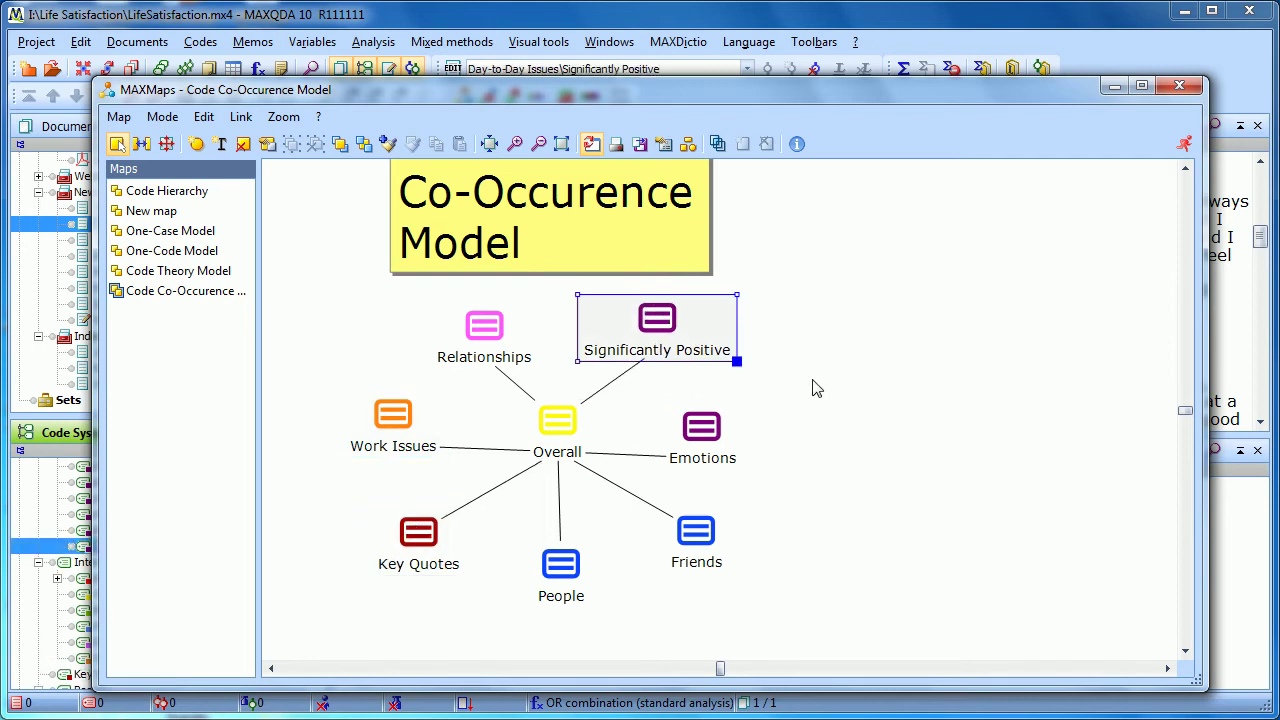
{"action": "left_click", "coordinate": [835, 416]}
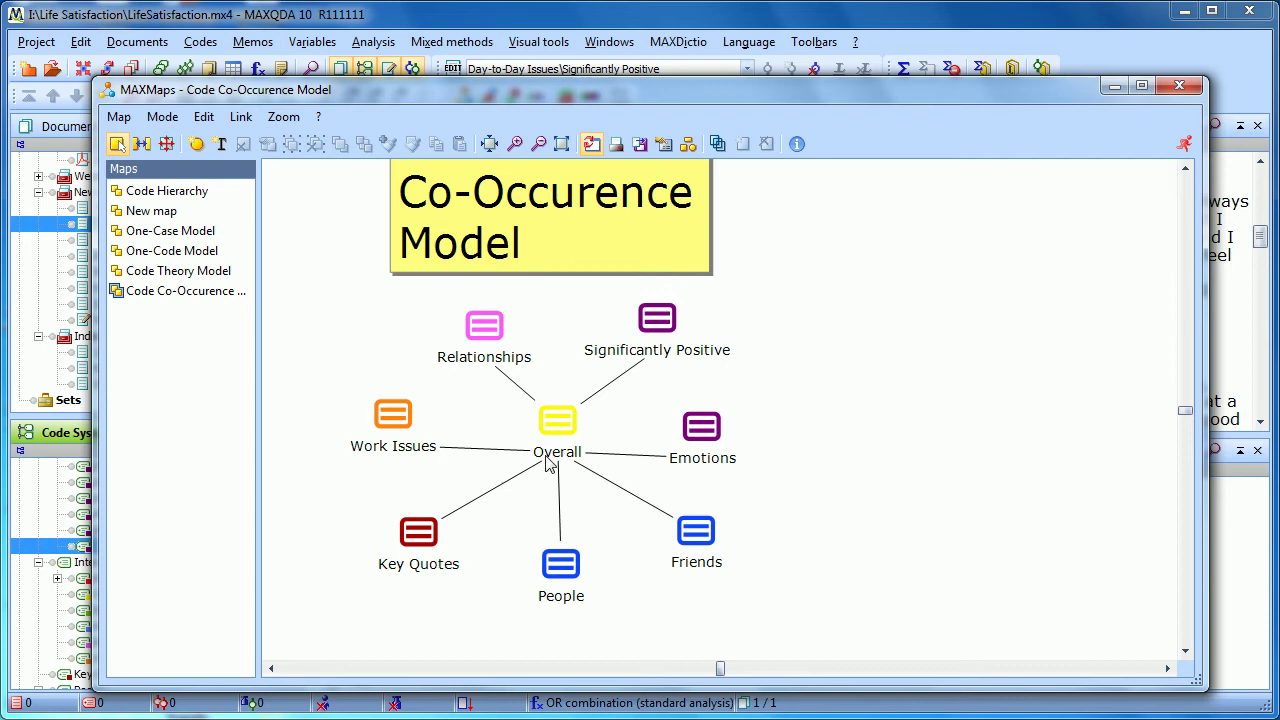